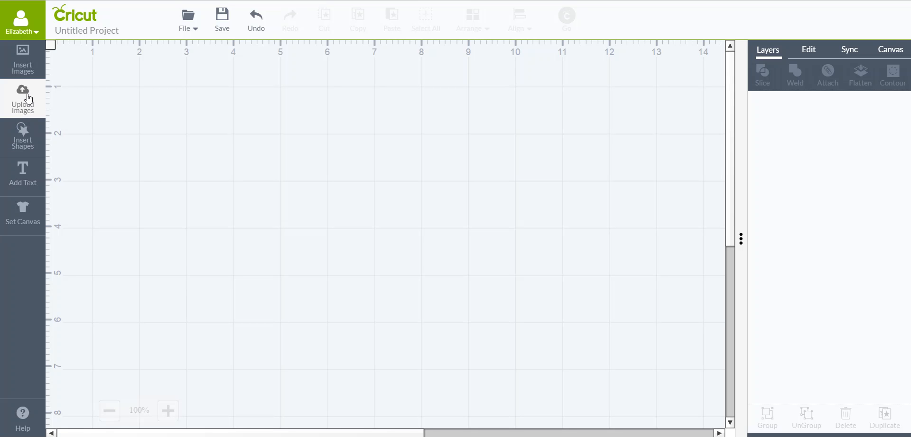
- Insert the black four-animal silhouette and the matching coloured four-animal image from the uploaded images library onto the canvas
left_click(28, 98)
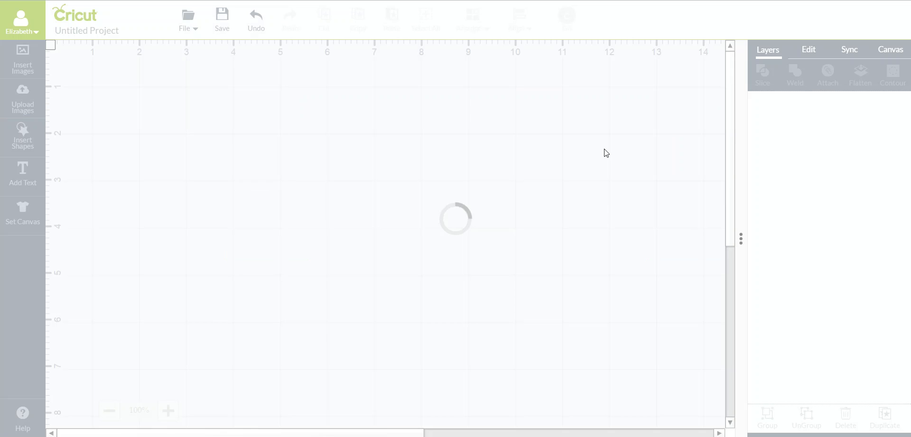
left_click(22, 98)
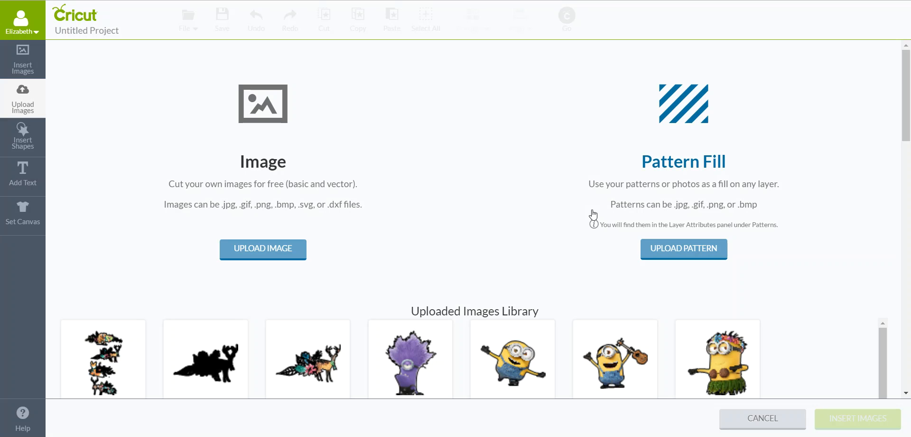
left_click_drag(909, 132, 906, 206)
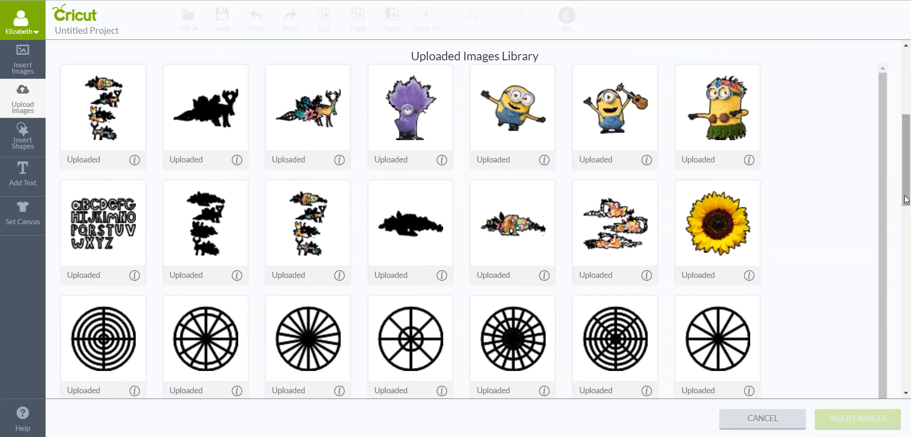
left_click(395, 202)
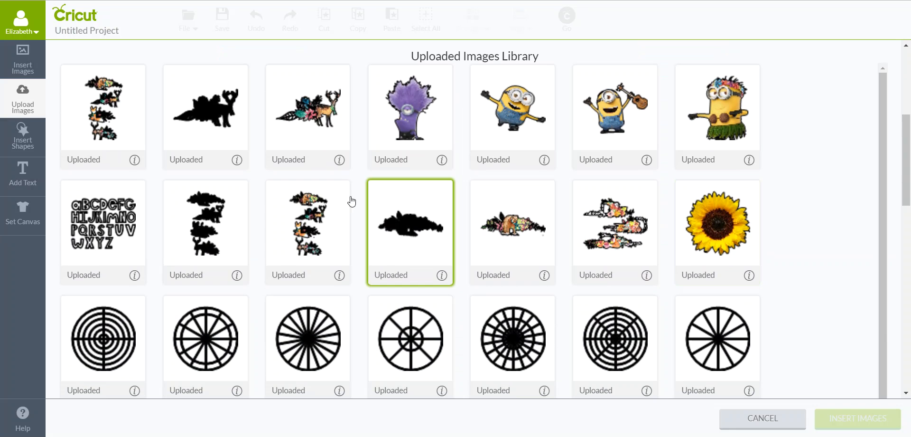
left_click(235, 216)
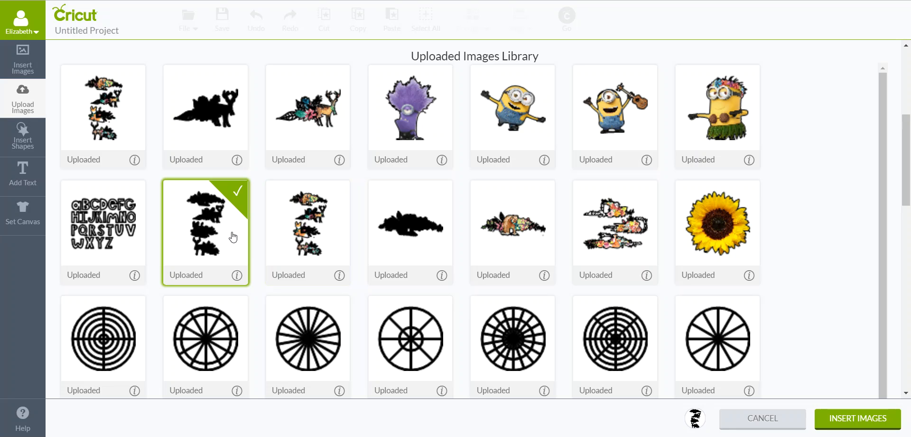
left_click(289, 234)
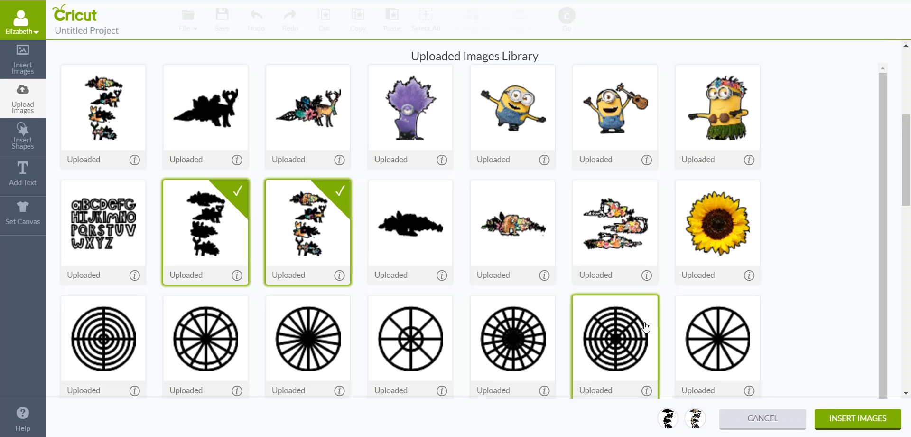
left_click(838, 421)
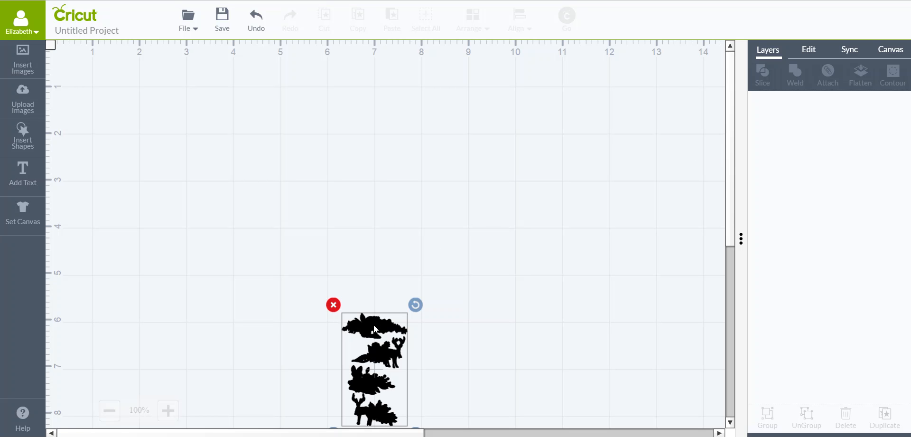
- Move the black silhouette to about X 3.48, Y 1.6 in and enlarge it to about 1.89 by 3.24 in
left_click_drag(374, 325, 236, 124)
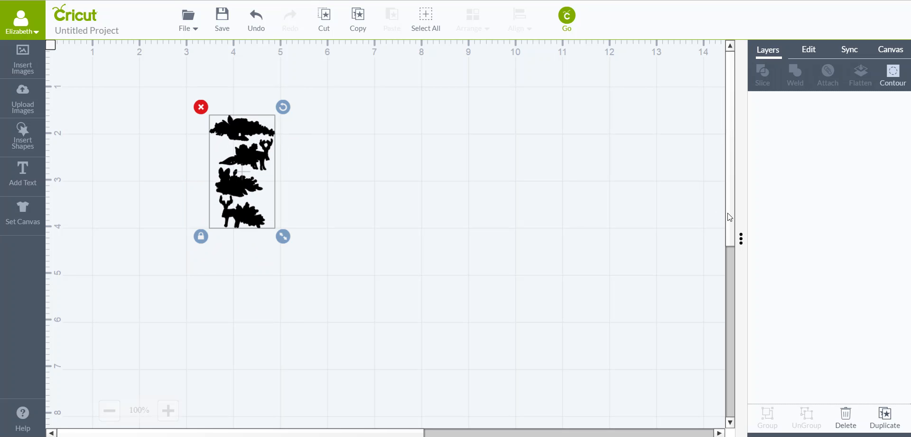
left_click_drag(730, 229, 731, 263)
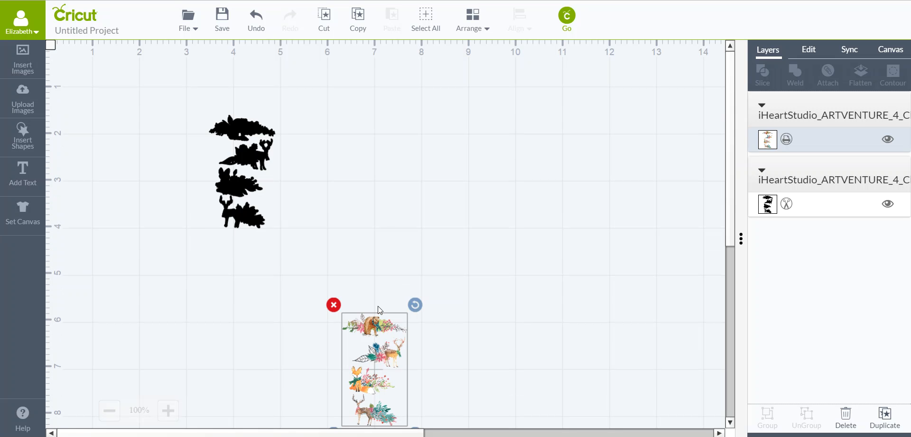
left_click(252, 154)
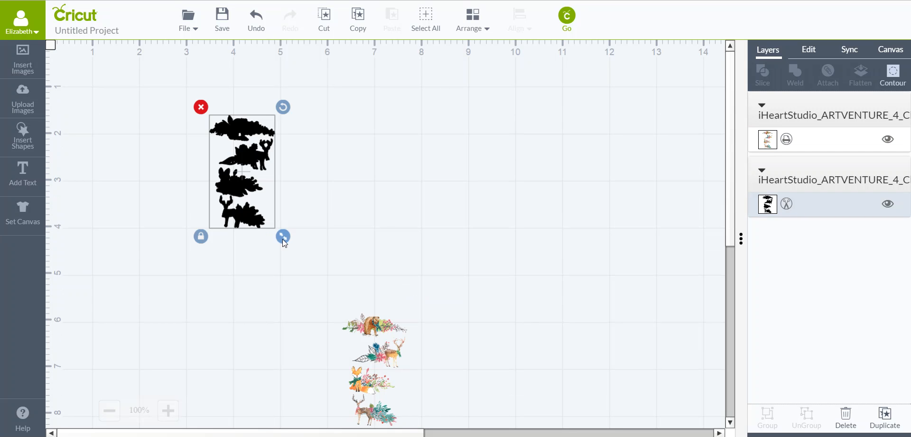
left_click_drag(282, 237, 330, 304)
left_click(247, 204)
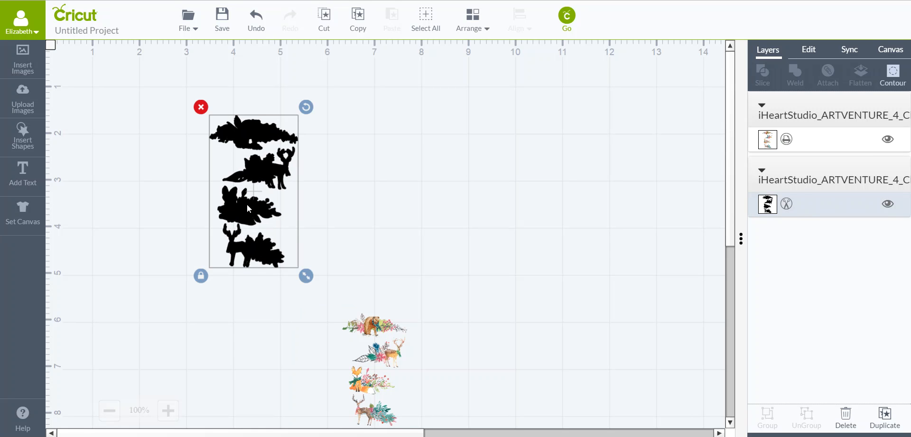
- Reposition the black silhouette to about X 2.22, Y 0.34 in and set its height to 6 in with proportions locked
left_click(808, 50)
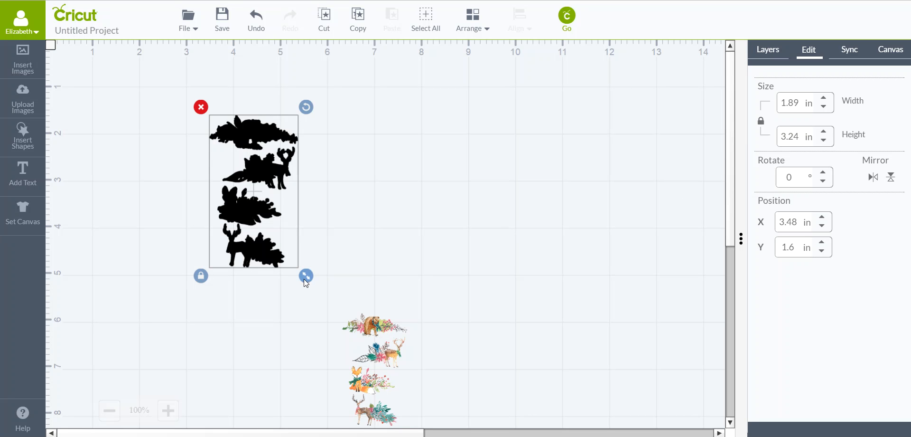
left_click_drag(304, 279, 358, 340)
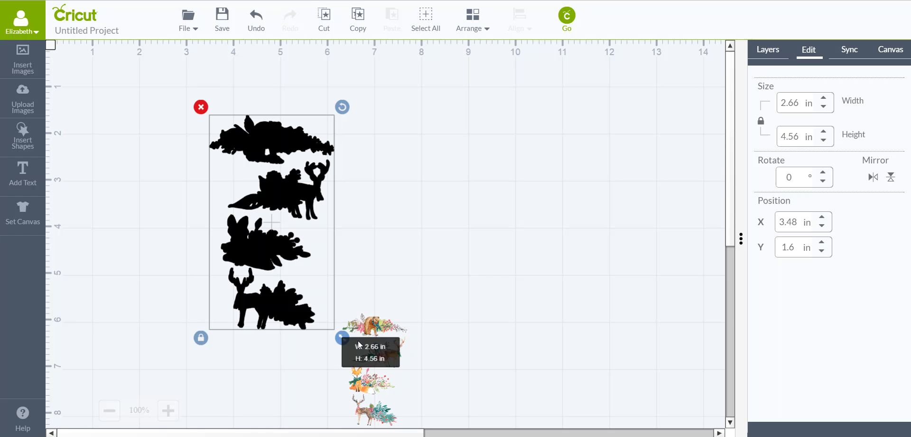
left_click_drag(267, 249, 207, 191)
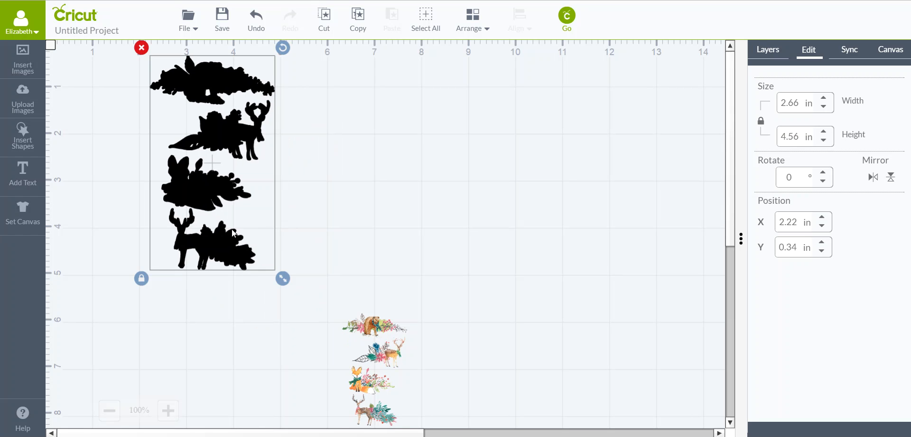
left_click_drag(284, 279, 332, 357)
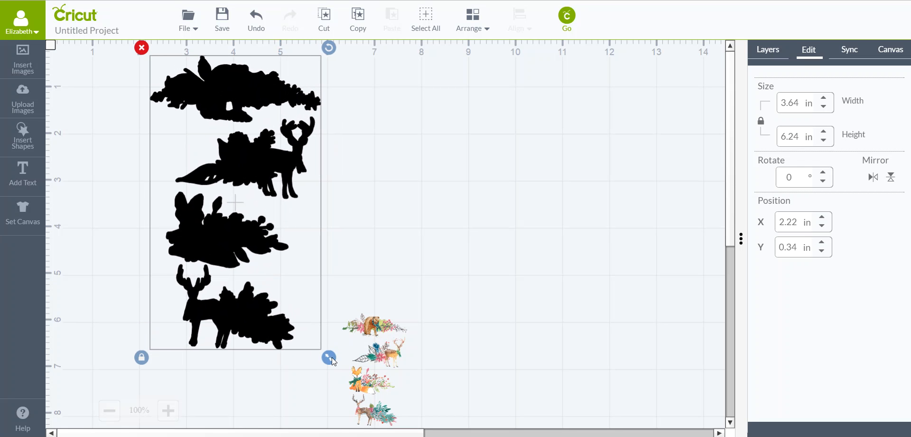
left_click_drag(801, 137, 762, 142)
type("6")
key("Return")
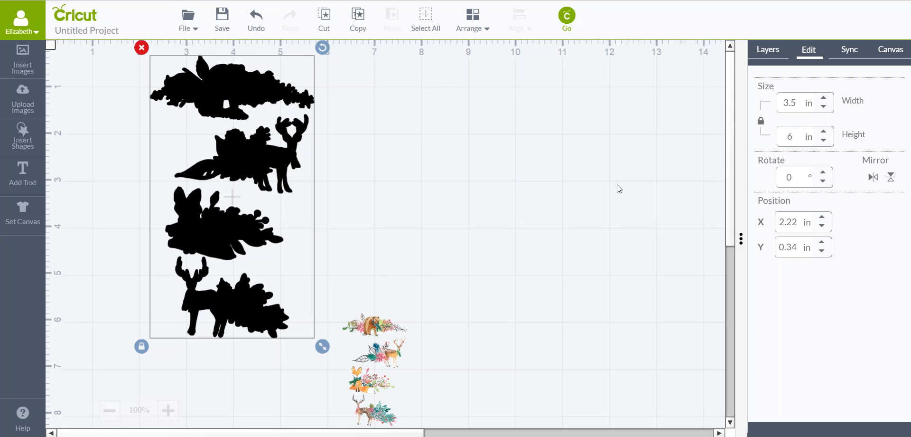
- Change the colour of the silhouette's cut layer to white
left_click(769, 51)
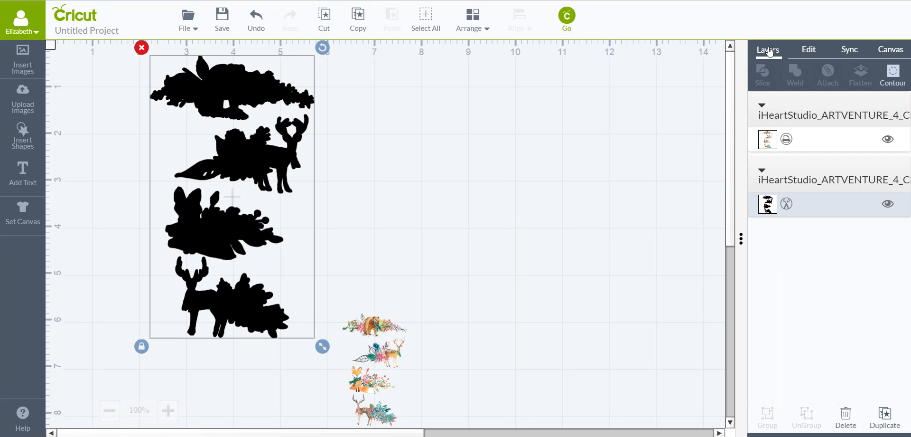
left_click(786, 204)
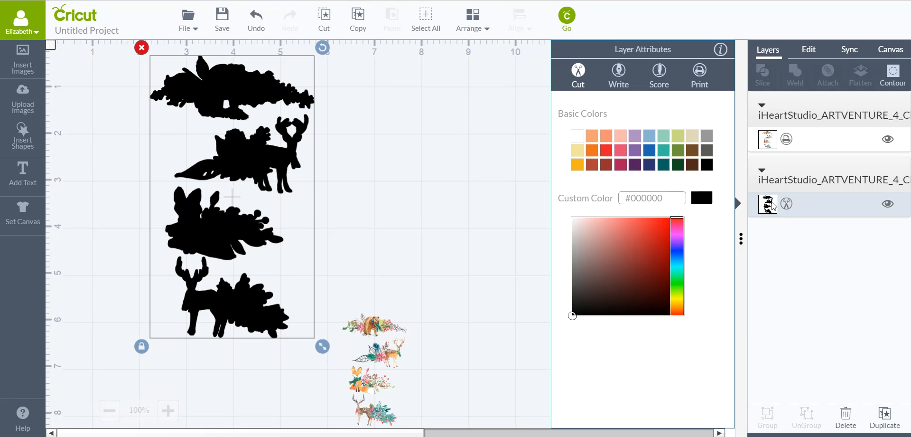
left_click(576, 136)
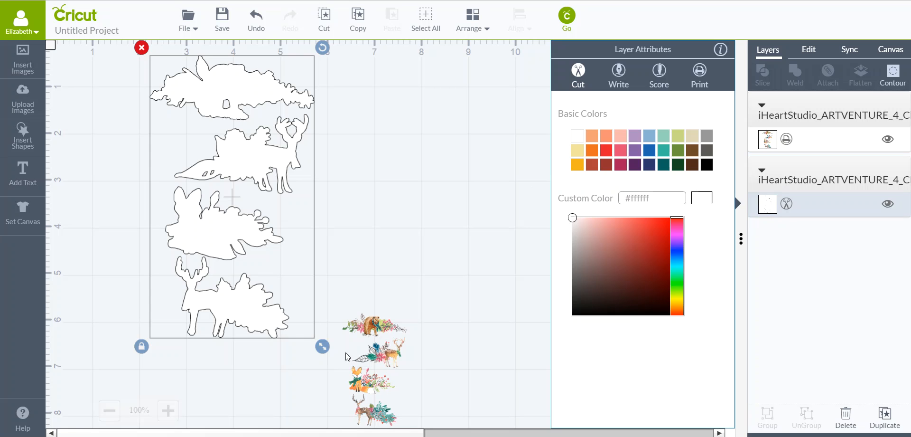
- Move the coloured animal image over the white silhouette and enlarge it to roughly the same size
left_click(377, 323)
left_click_drag(378, 323, 198, 90)
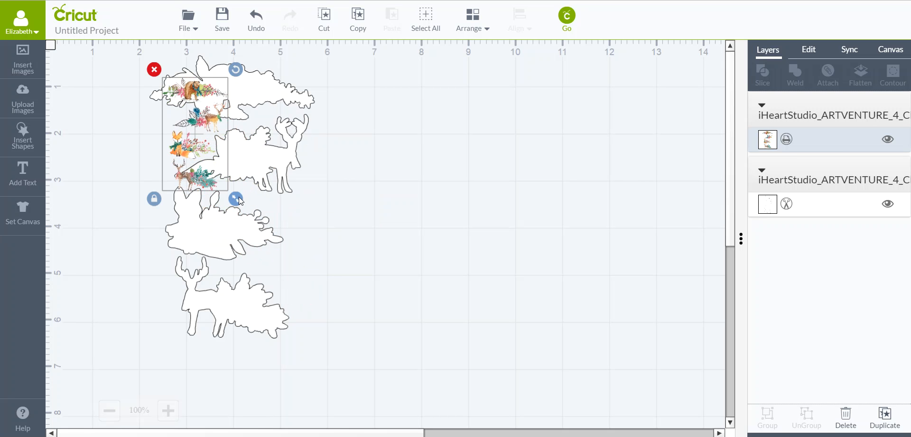
left_click_drag(236, 199, 324, 434)
left_click_drag(250, 301, 245, 313)
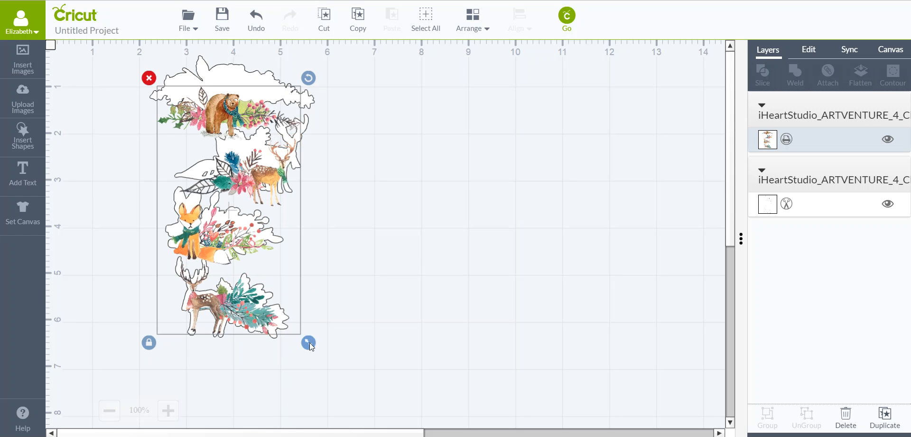
- Fine-tune the coloured image's size and position to about X 2.24, Y 0.35 in, leaving an even white border around each animal
left_click_drag(314, 349, 327, 371)
left_click_drag(238, 309, 237, 290)
left_click_drag(323, 343, 329, 357)
mouse_move(257, 325)
left_mouse_down()
mouse_move(235, 317)
mouse_move(253, 323)
left_mouse_up()
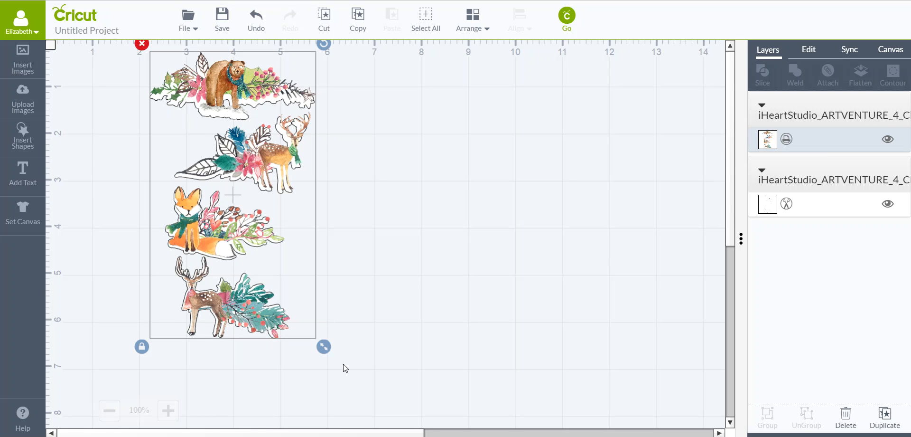
left_click_drag(327, 347, 322, 343)
left_click_drag(263, 318, 265, 324)
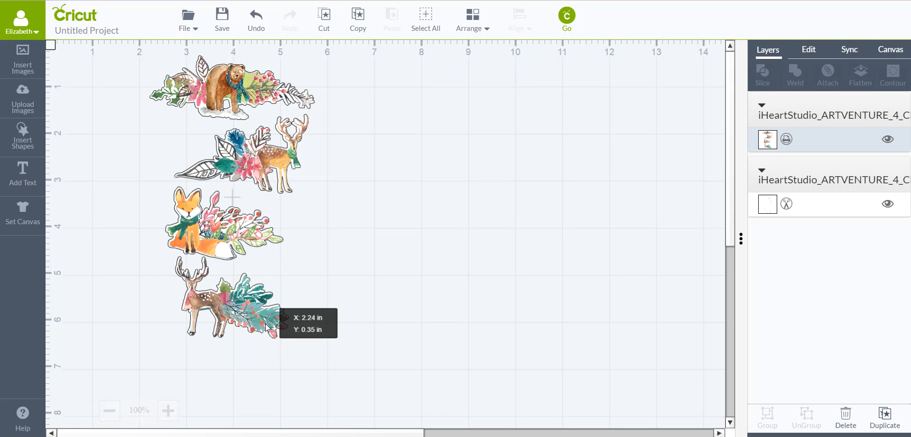
left_click_drag(266, 323, 266, 323)
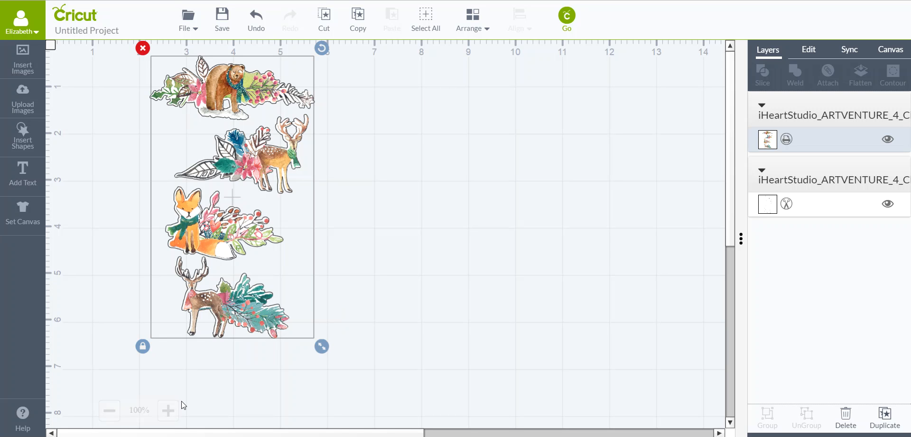
left_click(221, 401)
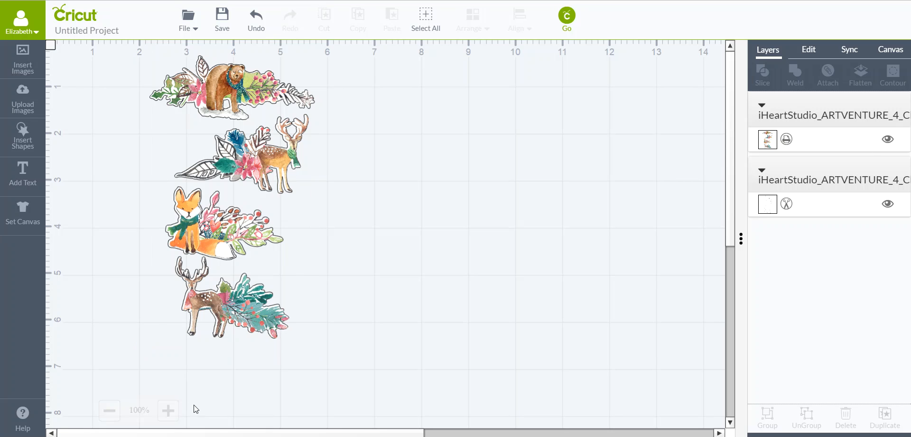
left_click(168, 410)
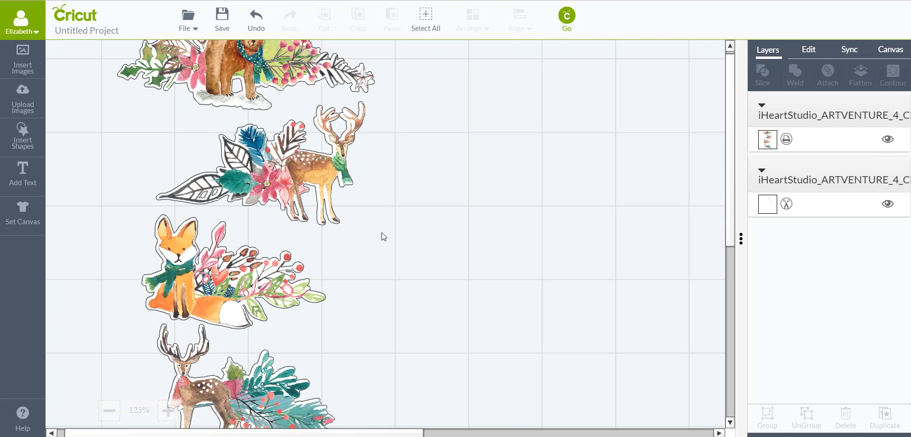
- Try to flatten the coloured animal layer with the white silhouette layer, and undo the flattening
left_click(772, 141)
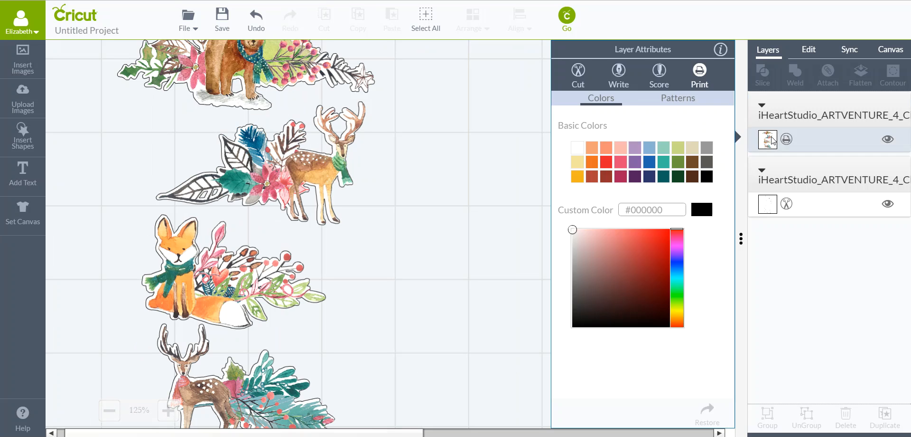
left_click(768, 206)
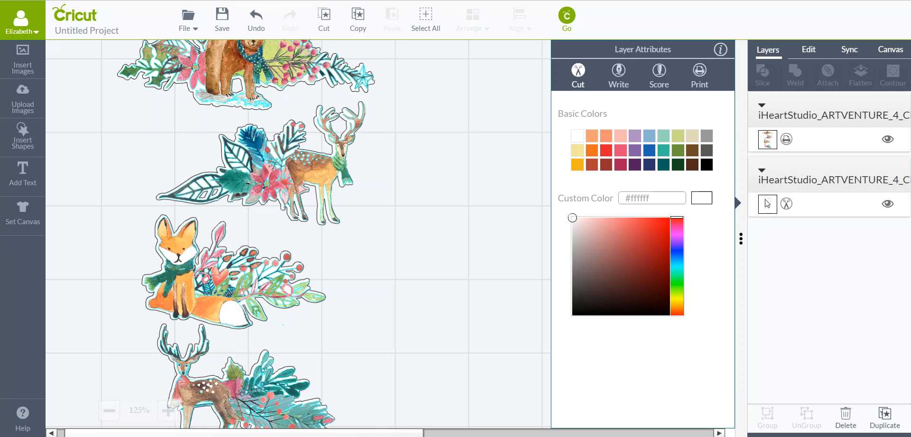
left_click(753, 145, "shift")
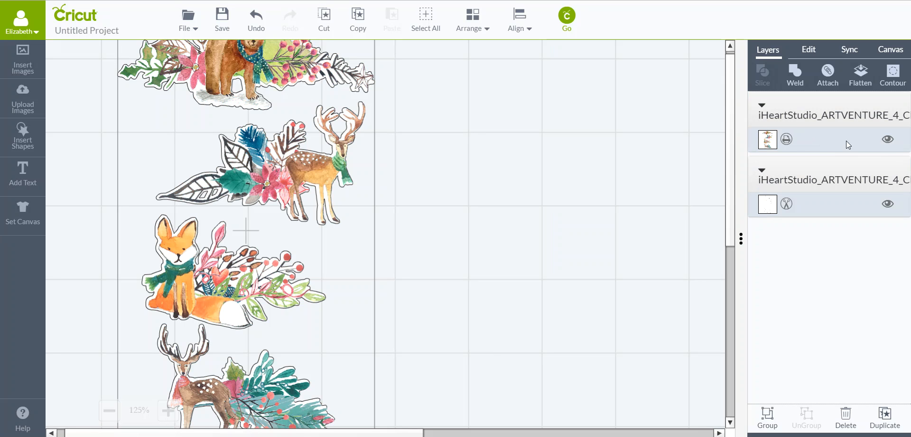
left_click(860, 80)
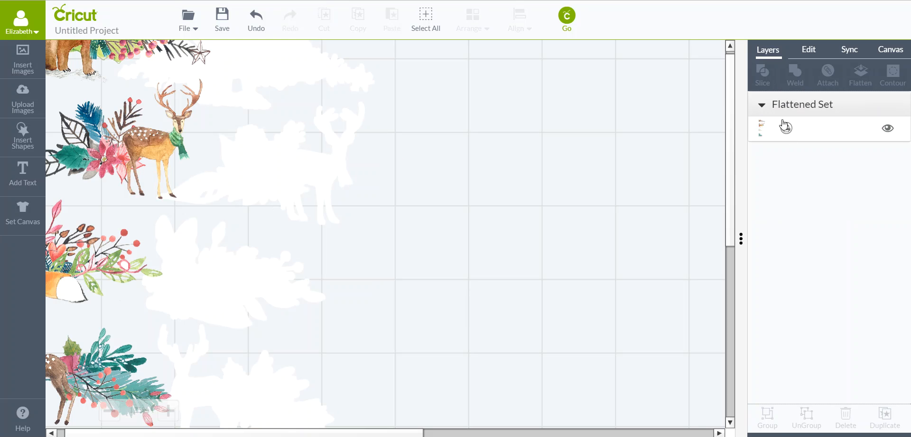
left_click(262, 22)
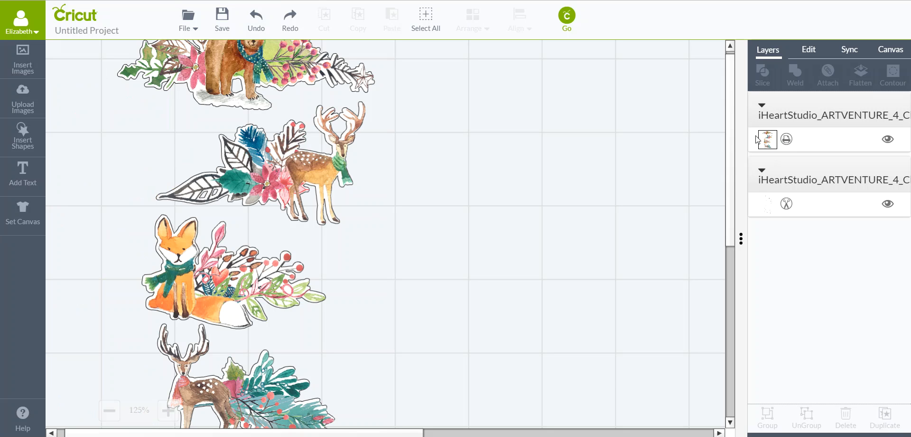
- Flatten all layers into one printable image and move the flattened set further right and down on the canvas
left_click(426, 19)
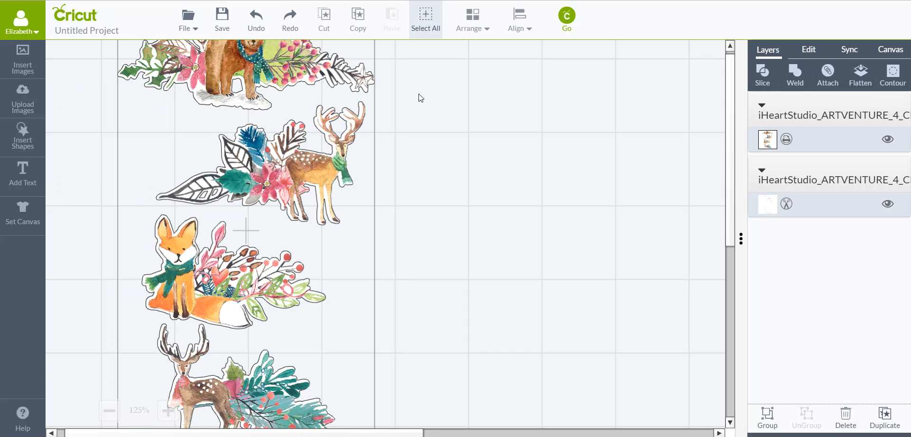
left_click(863, 84)
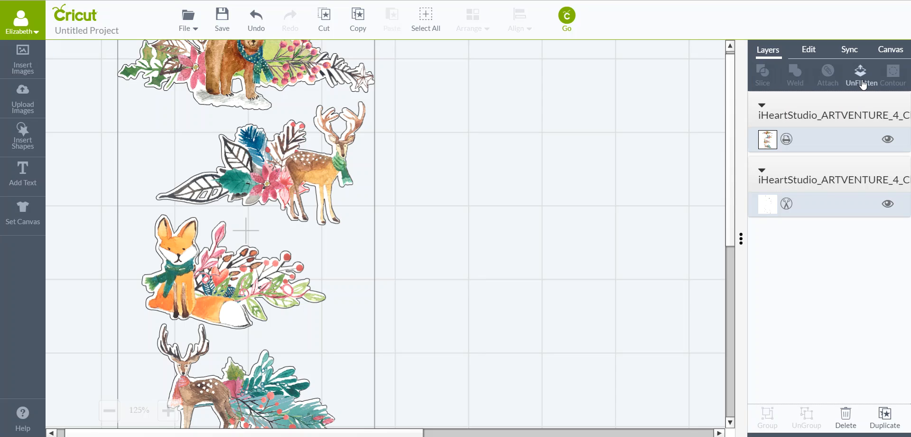
left_click(439, 144)
left_click_drag(318, 199, 494, 250)
left_click_drag(579, 254, 574, 275)
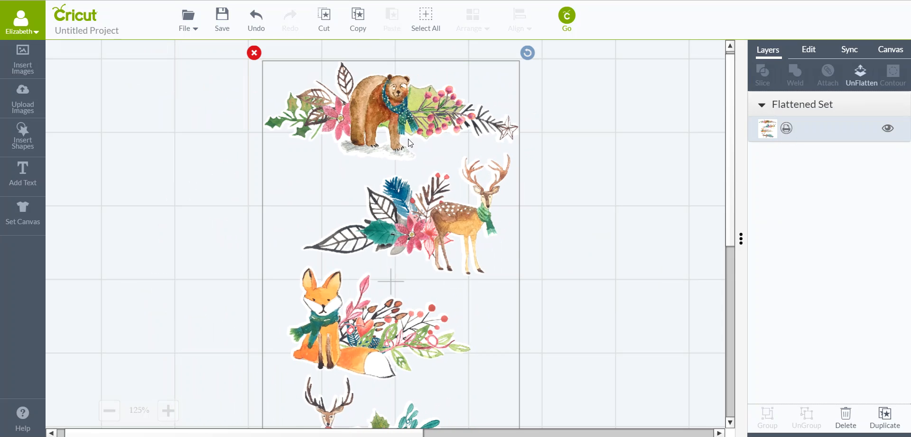
left_click_drag(398, 132, 365, 128)
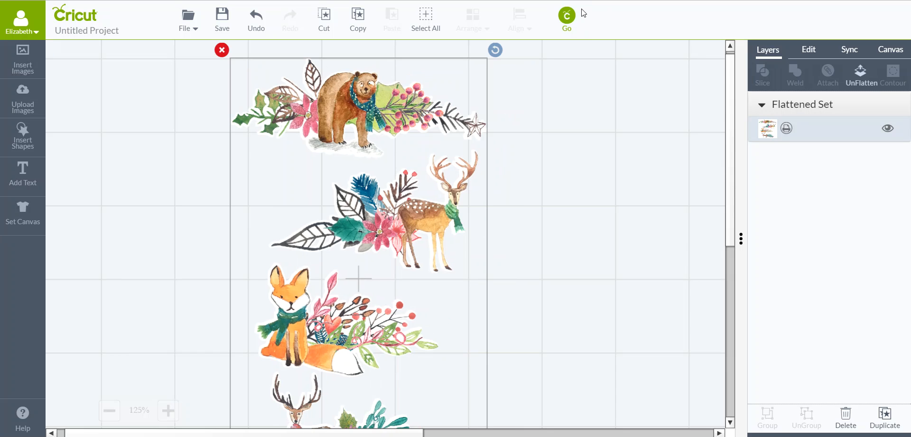
- Preview the flattened animal image on the 8.5X11 cutting mat and return to the canvas
left_click(567, 18)
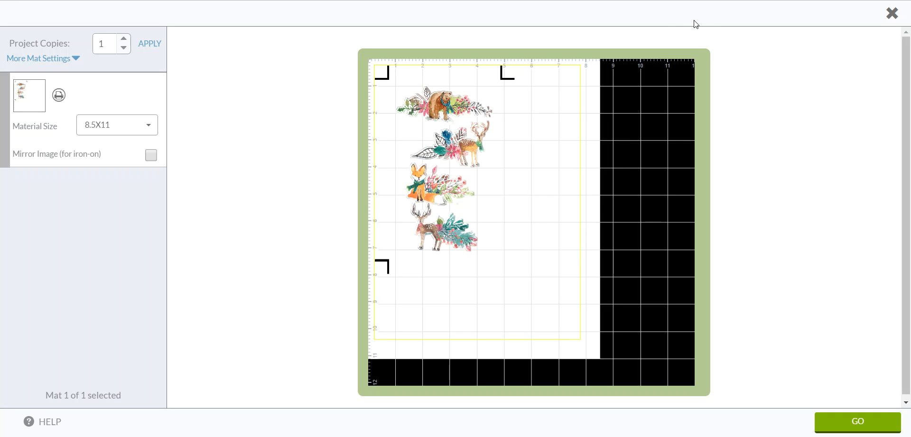
left_click(893, 15)
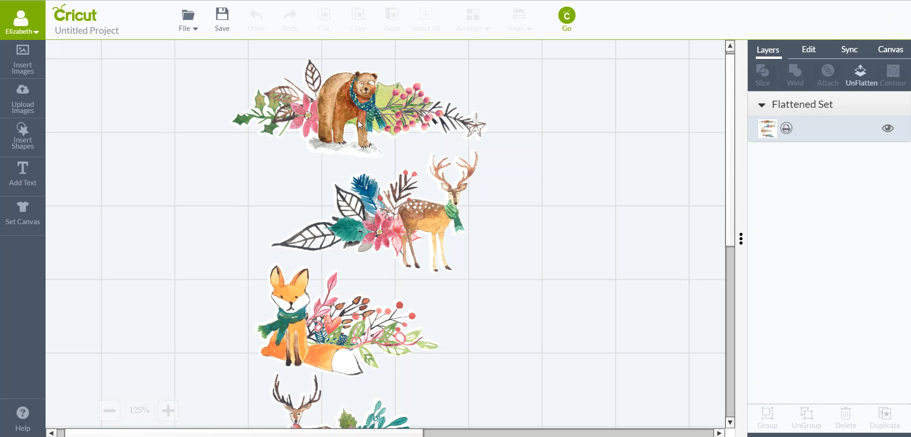
- Set the flattened animal image's height to 7 in with proportions locked, and check the enlarged image in the mat preview
left_click(358, 120)
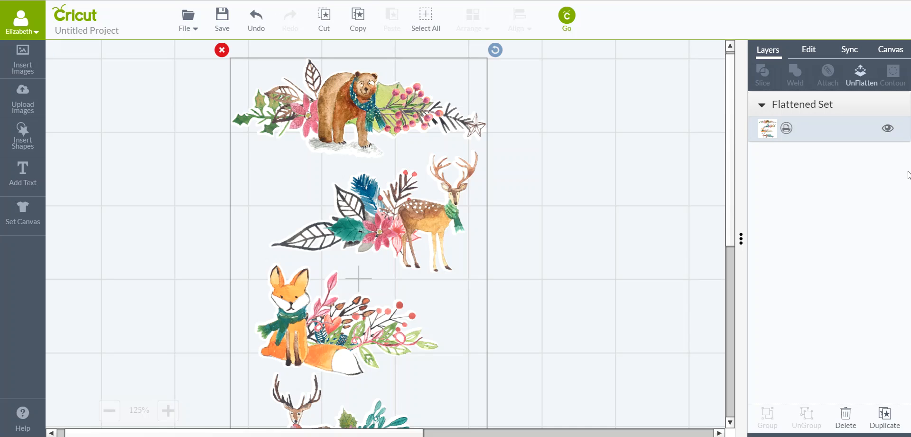
left_click(805, 50)
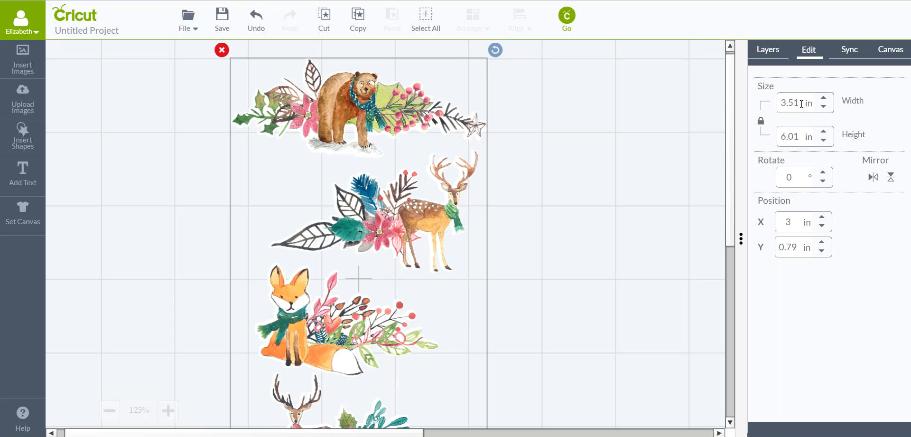
double_click(790, 138)
type("7")
key("Return")
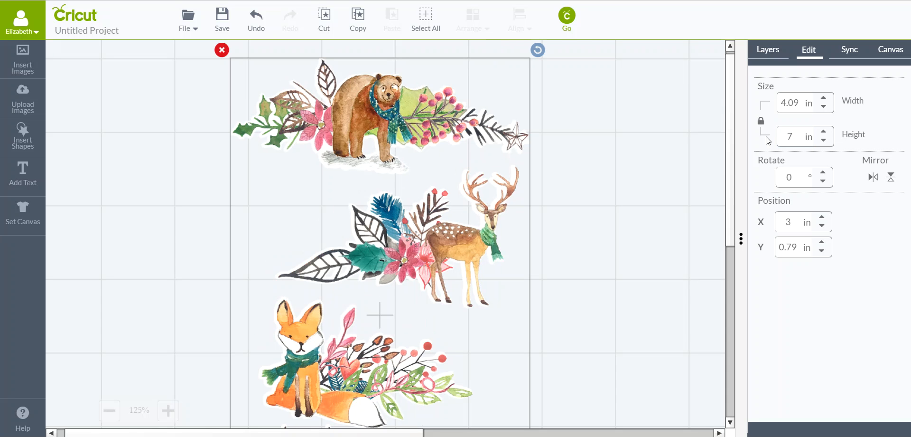
left_click(563, 29)
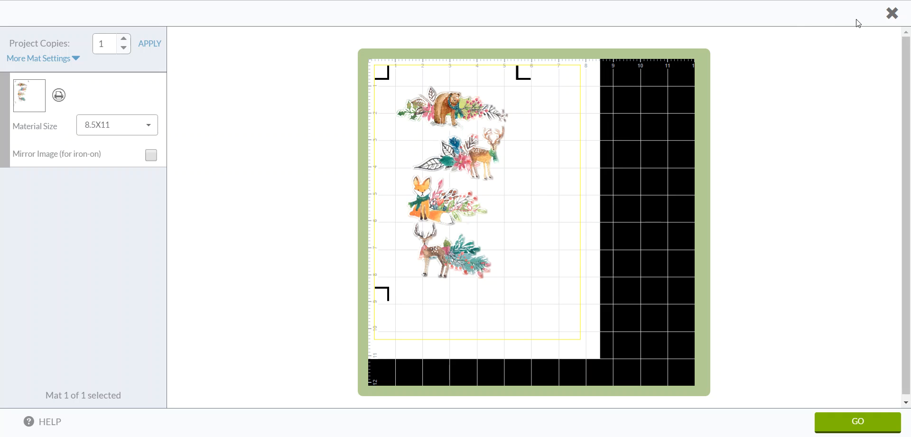
left_click(892, 16)
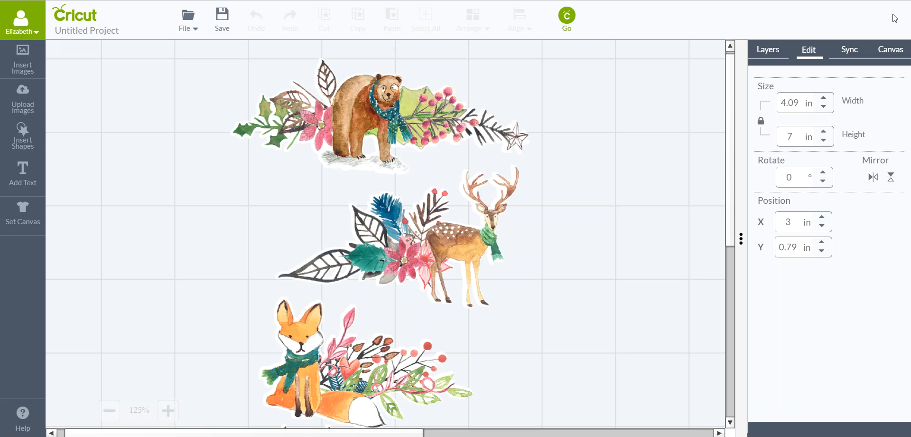
- Save the project under the name "wilna christmas illustrations"
left_click(221, 33)
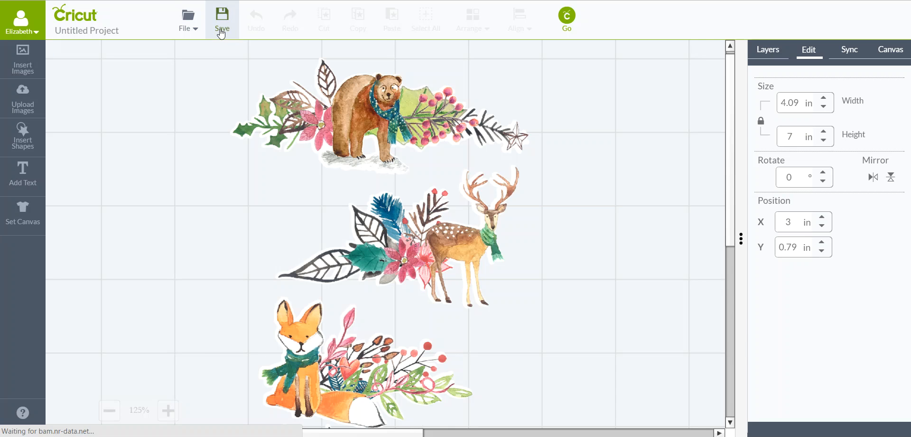
left_click(201, 63)
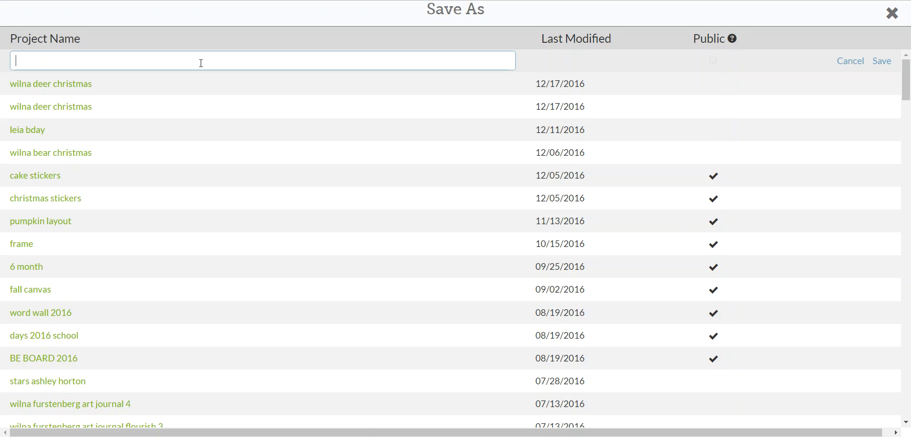
type("wilna christmas il")
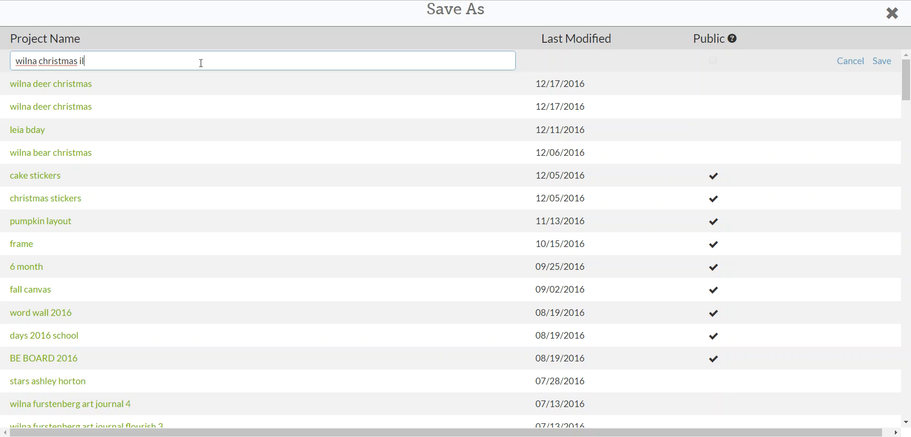
type("lustrations")
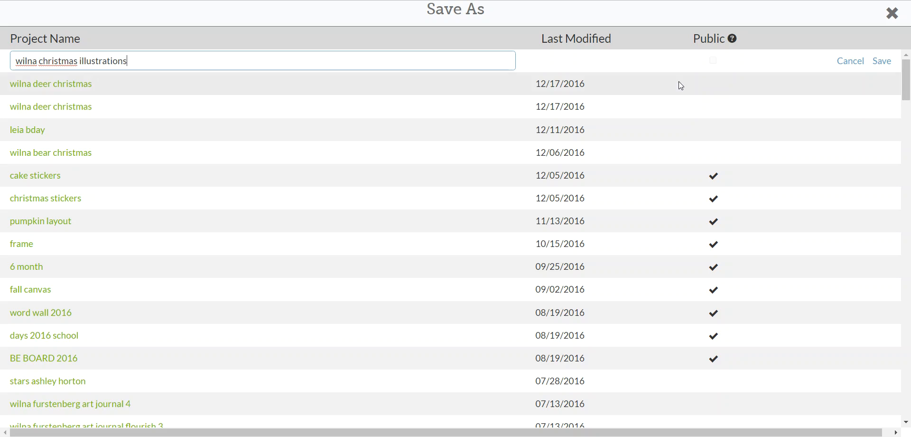
left_click(884, 69)
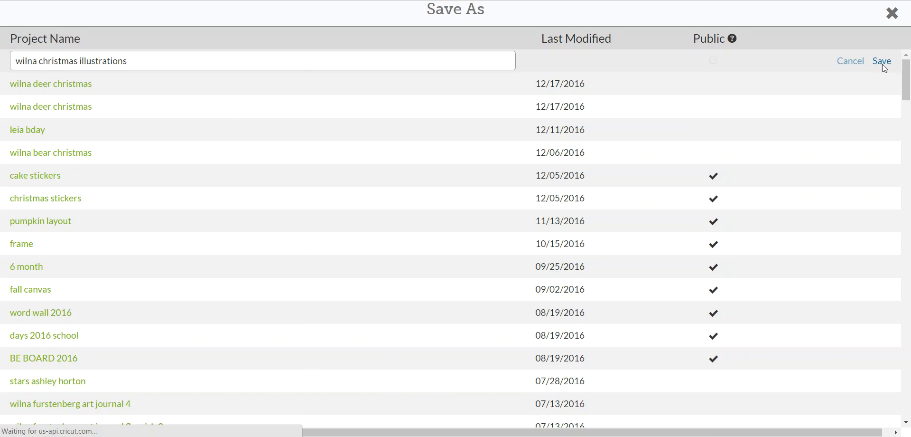